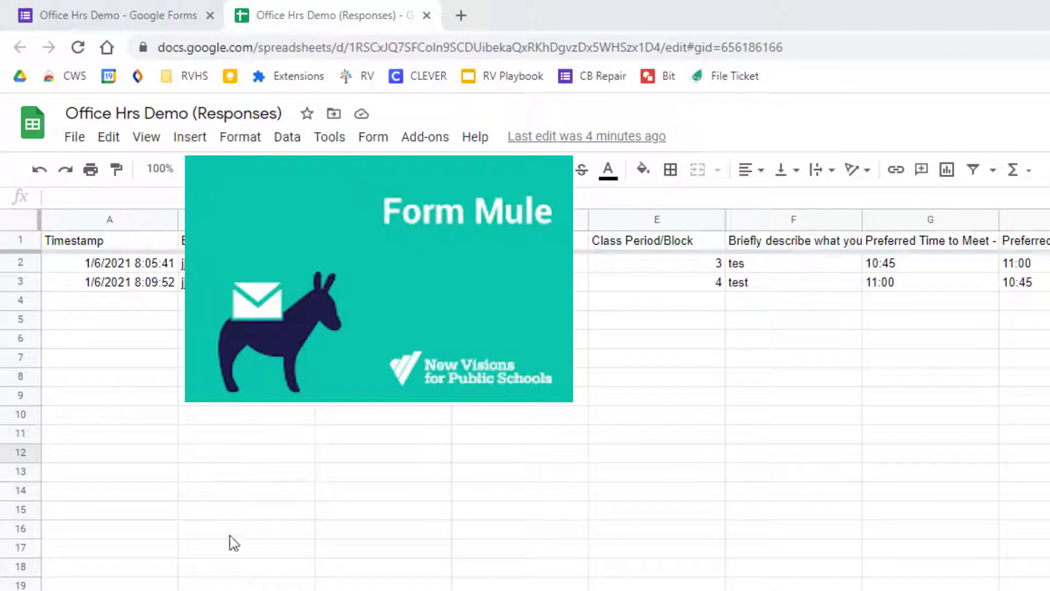
- Switch to the Friday Office Hours Appointment Request form to review its teacher email question
click(101, 13)
scroll(273, 499, down, 3)
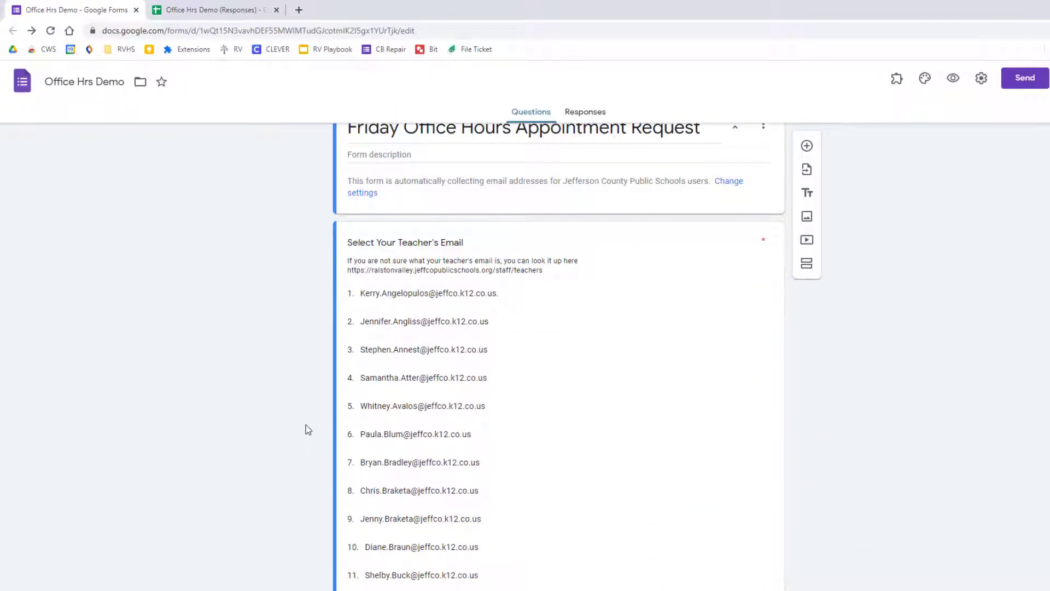
scroll(306, 424, up, 2)
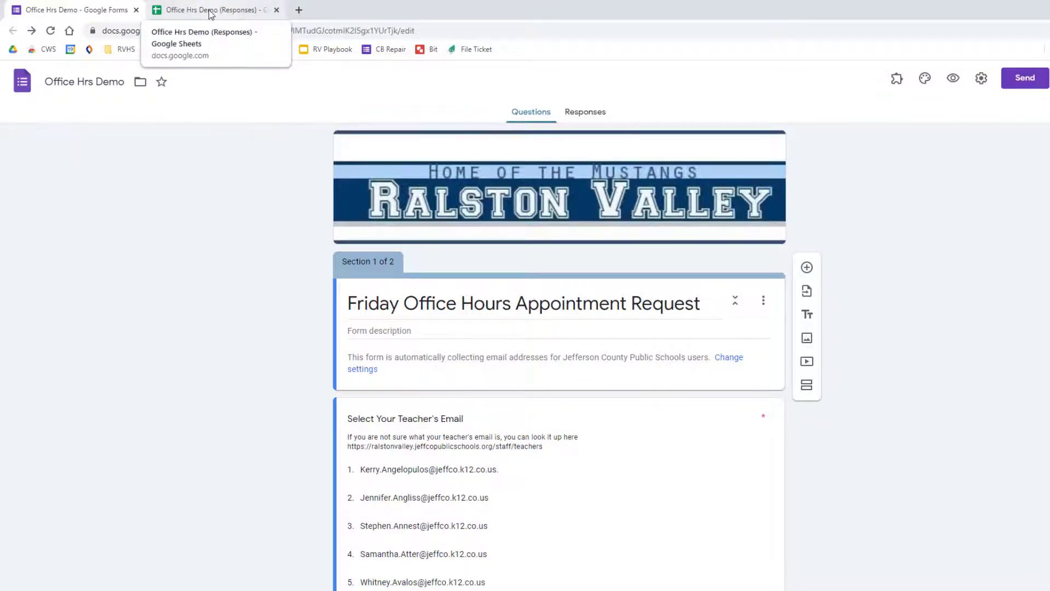
- Return to the responses sheet, glance at the add-on Marketplace, then reach the Form Mule add-on menu
click(210, 11)
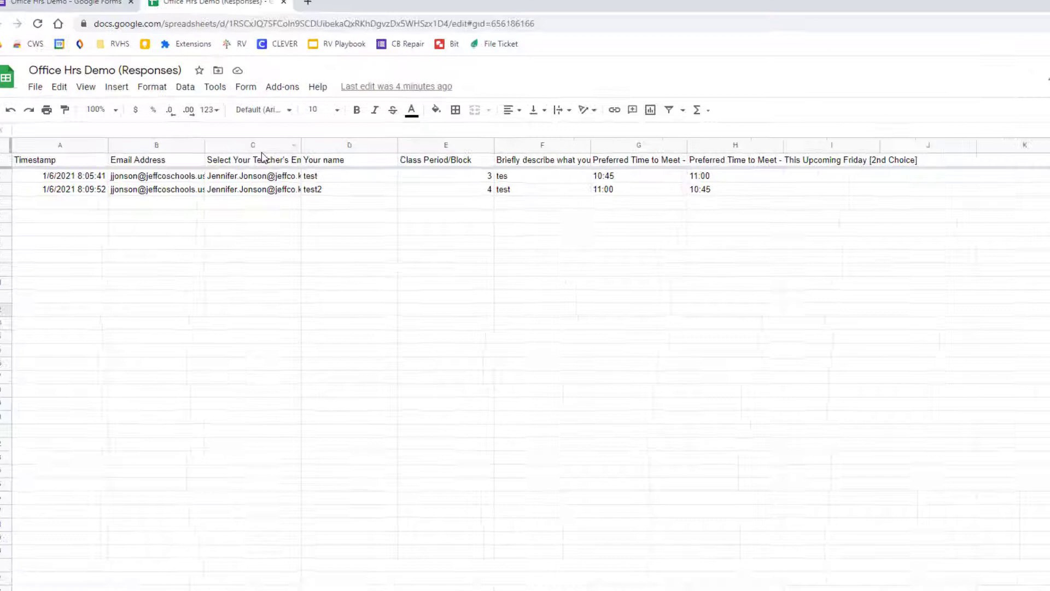
click(282, 88)
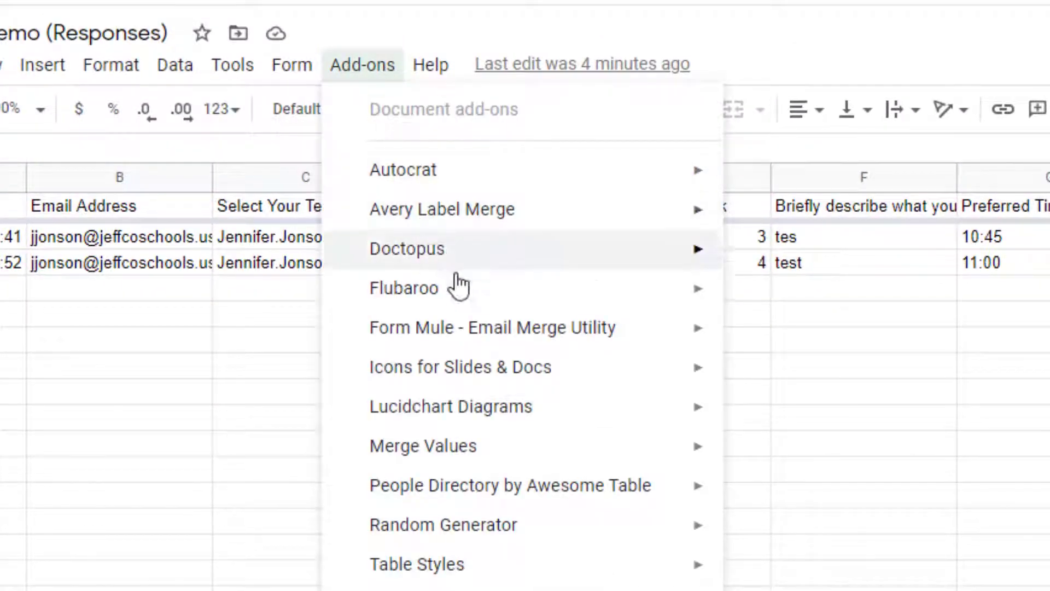
mouse_move(518, 174)
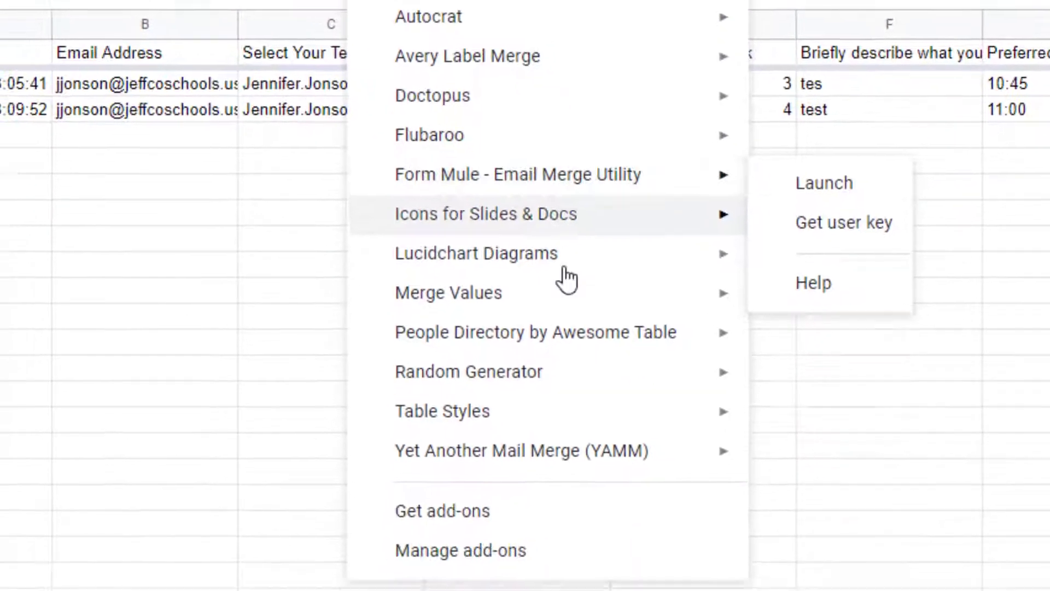
click(502, 449)
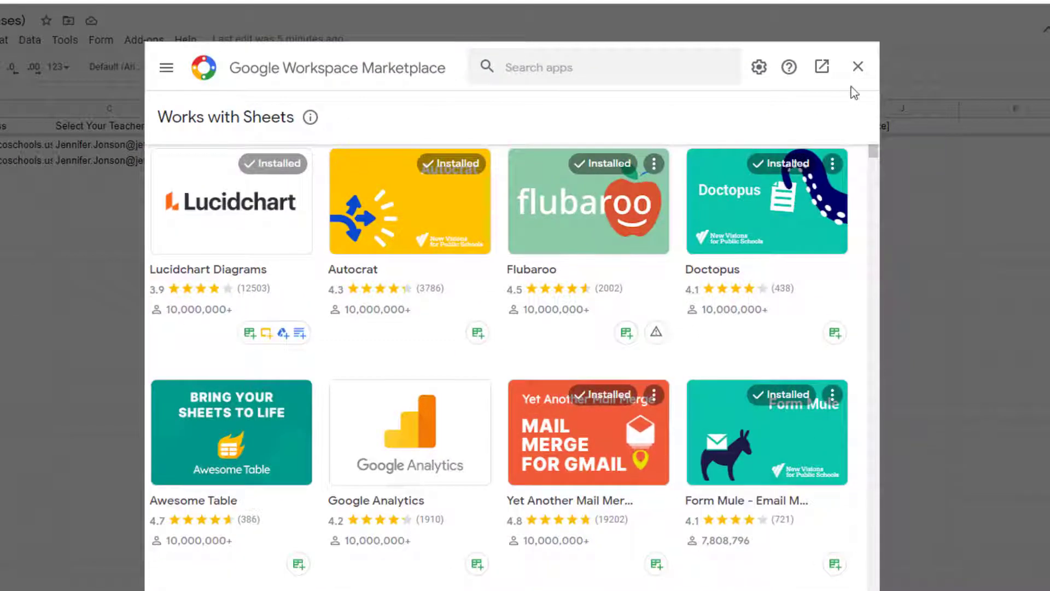
click(858, 66)
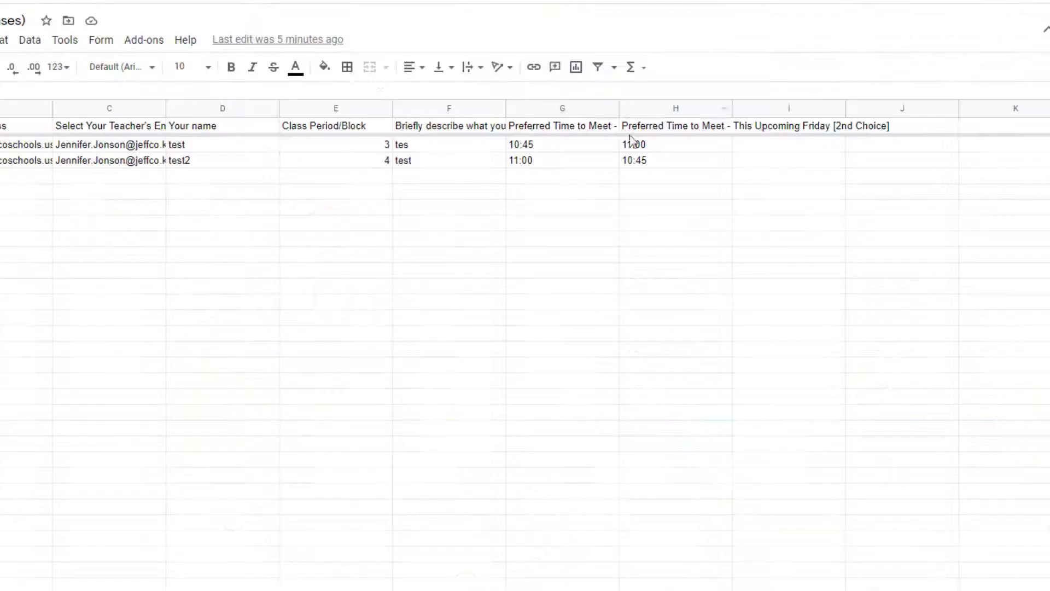
click(144, 42)
mouse_move(224, 200)
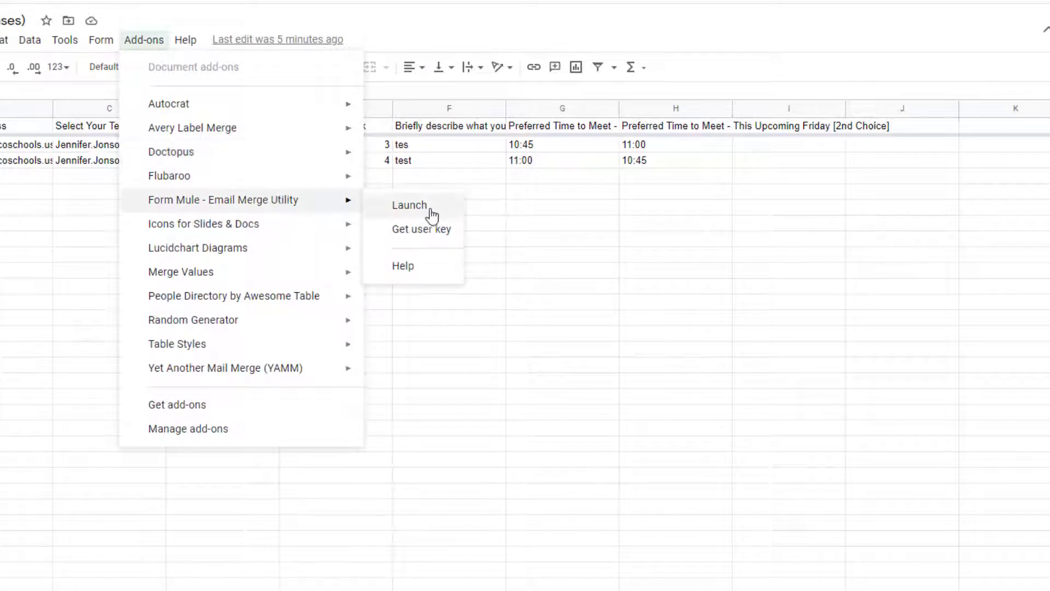
- Launch formMule with Form Responses 1 as source sheet and the form-submit trigger on
click(442, 209)
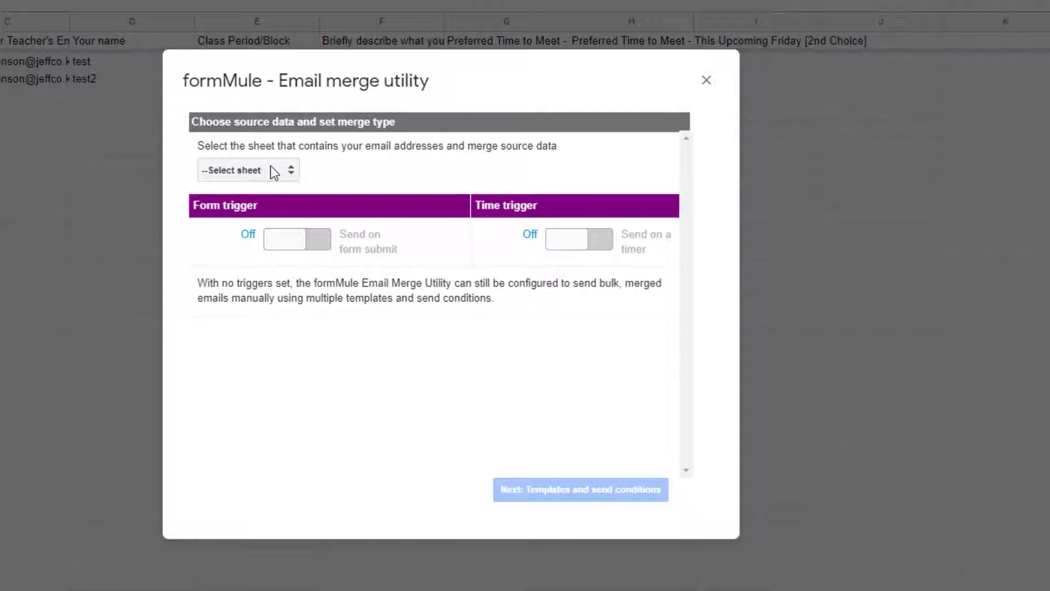
click(272, 169)
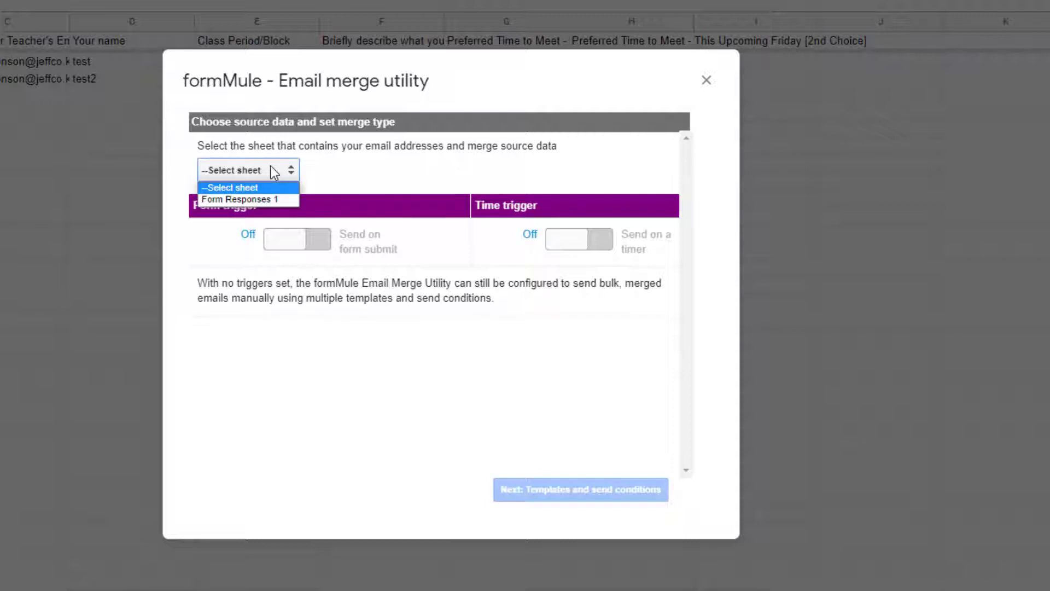
click(288, 202)
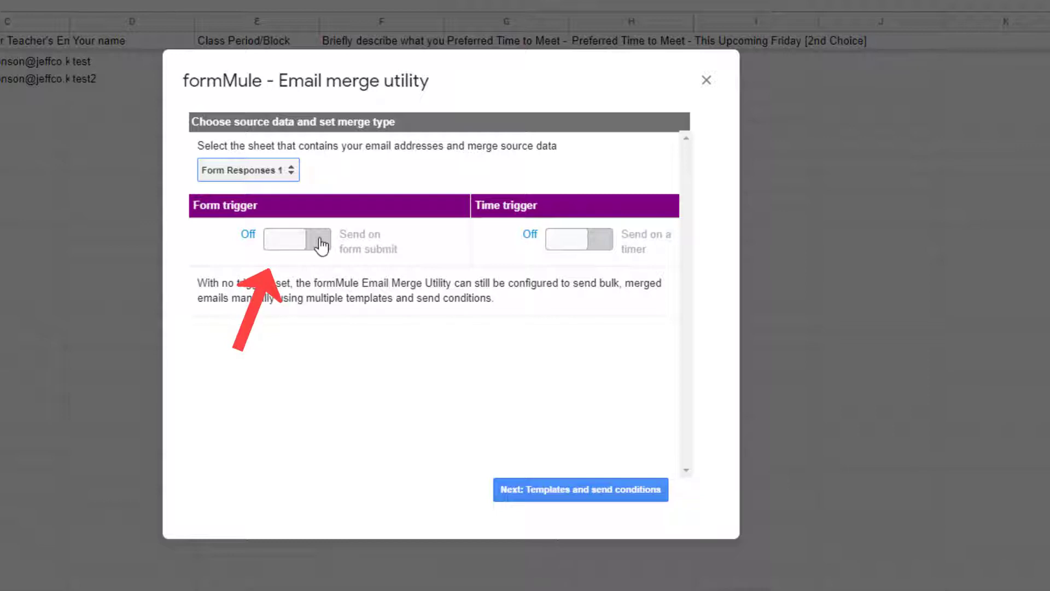
click(320, 243)
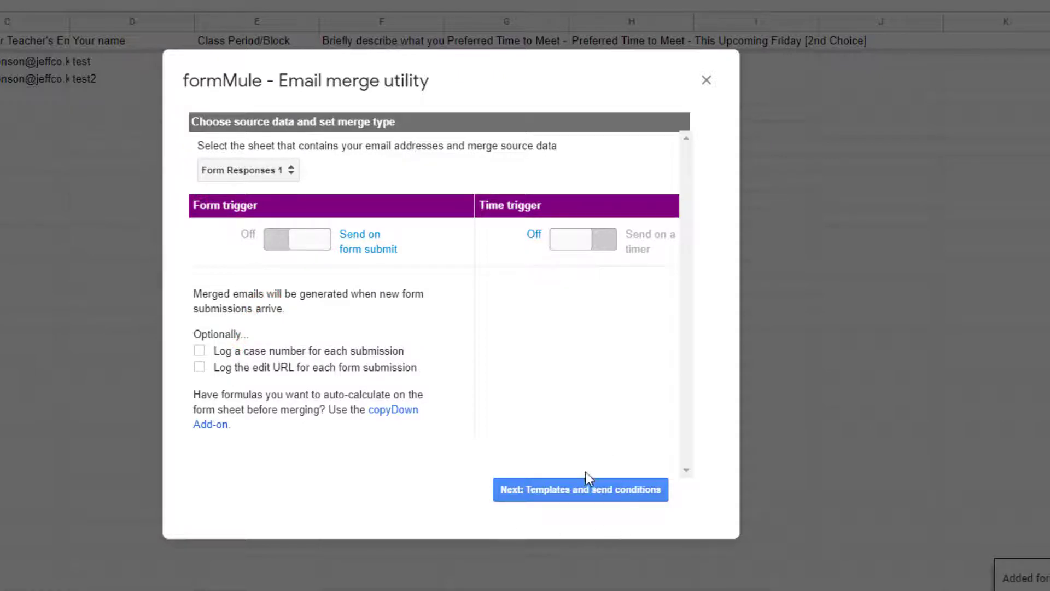
- Keep one template sent for all rows, save the settings, and move on to editing Template 1
click(590, 491)
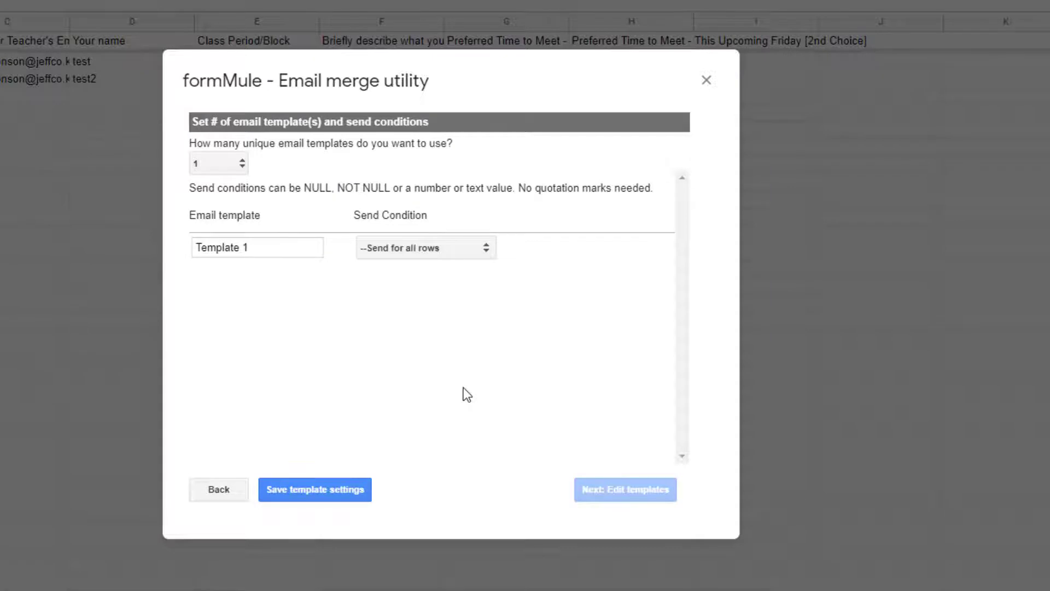
click(314, 491)
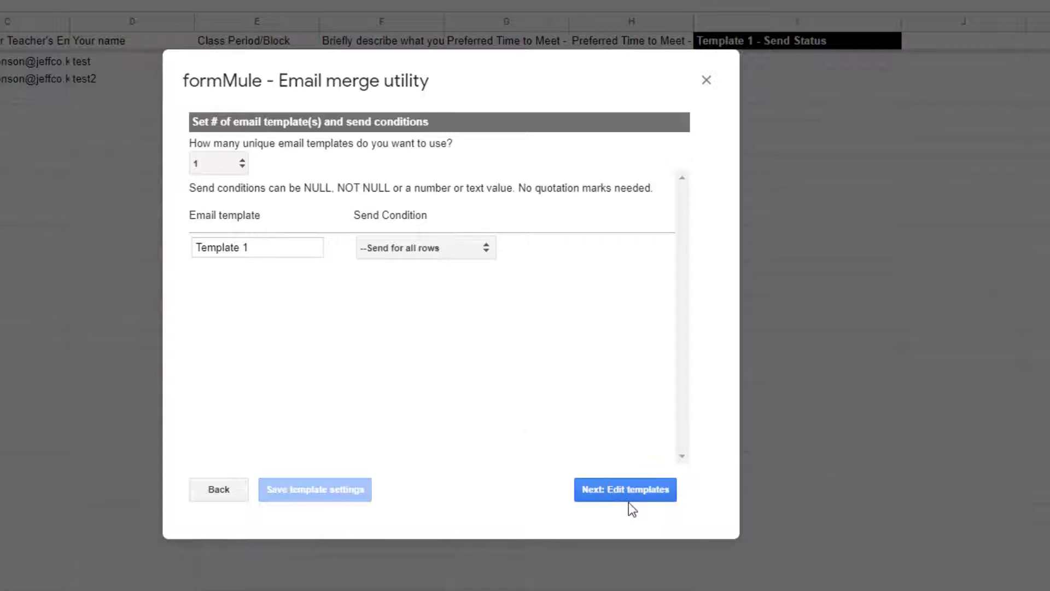
click(634, 489)
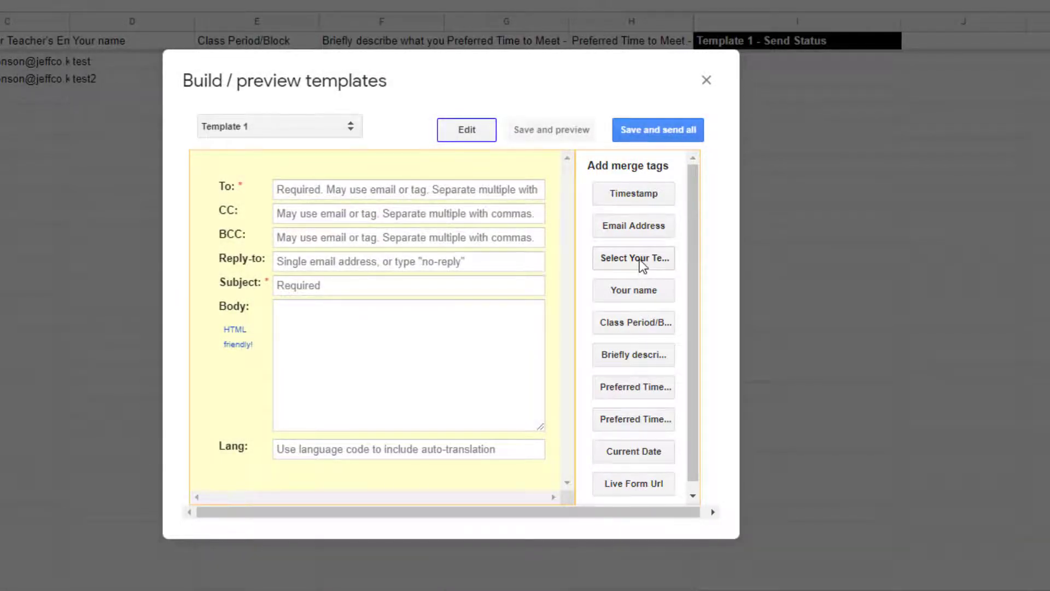
- Set To to the Select Your Teacher email tag and Reply-to to the Email Address tag
click(398, 188)
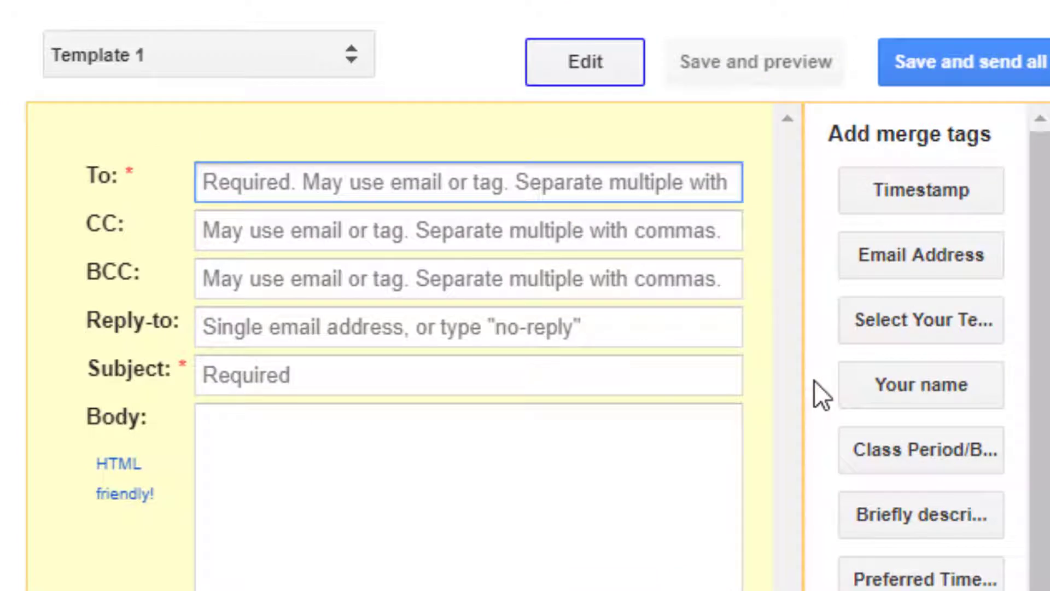
click(966, 321)
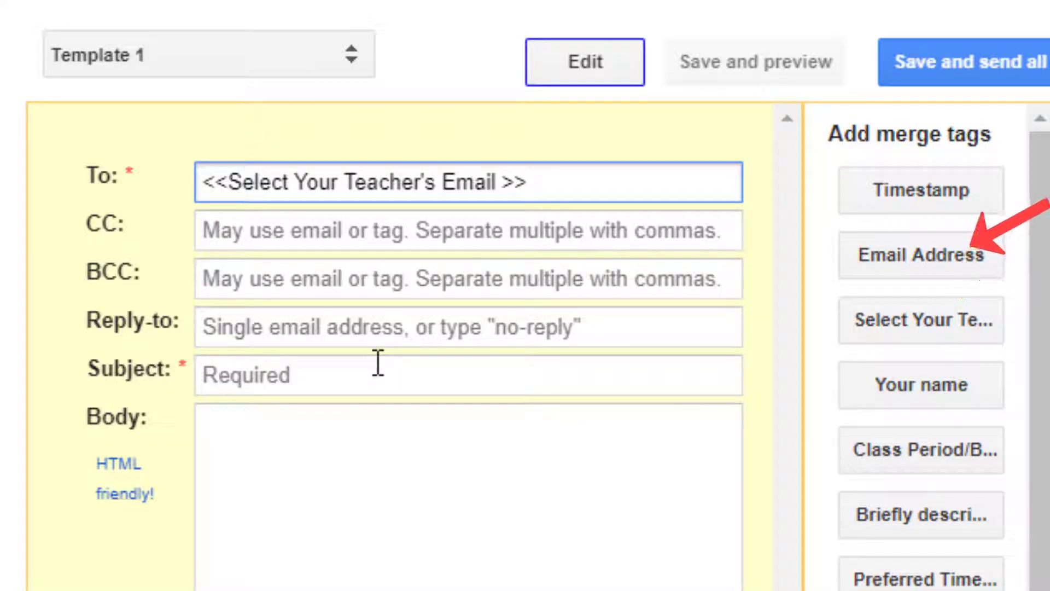
click(373, 325)
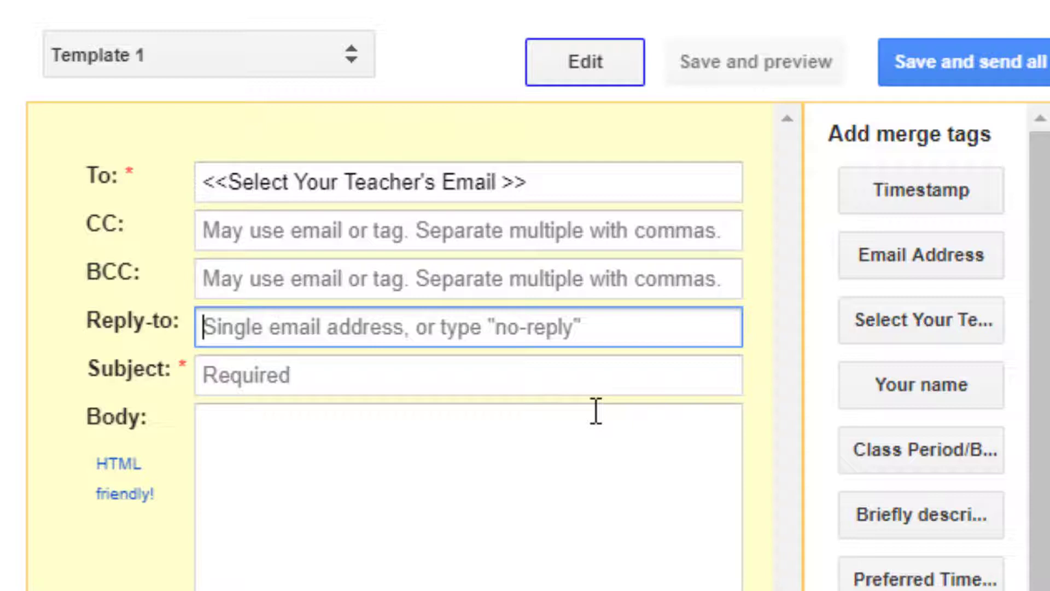
click(927, 263)
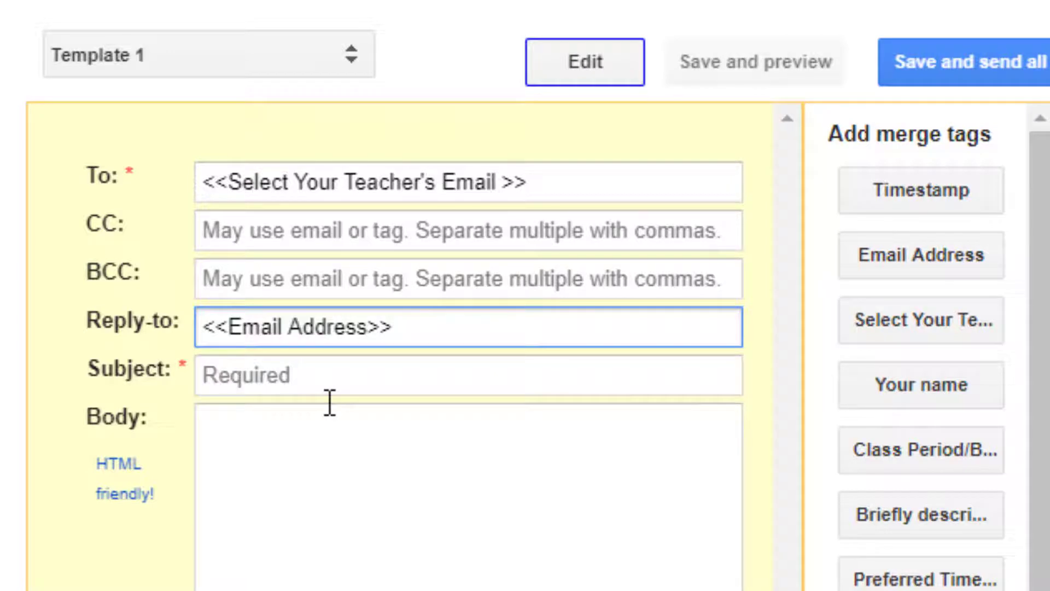
click(328, 383)
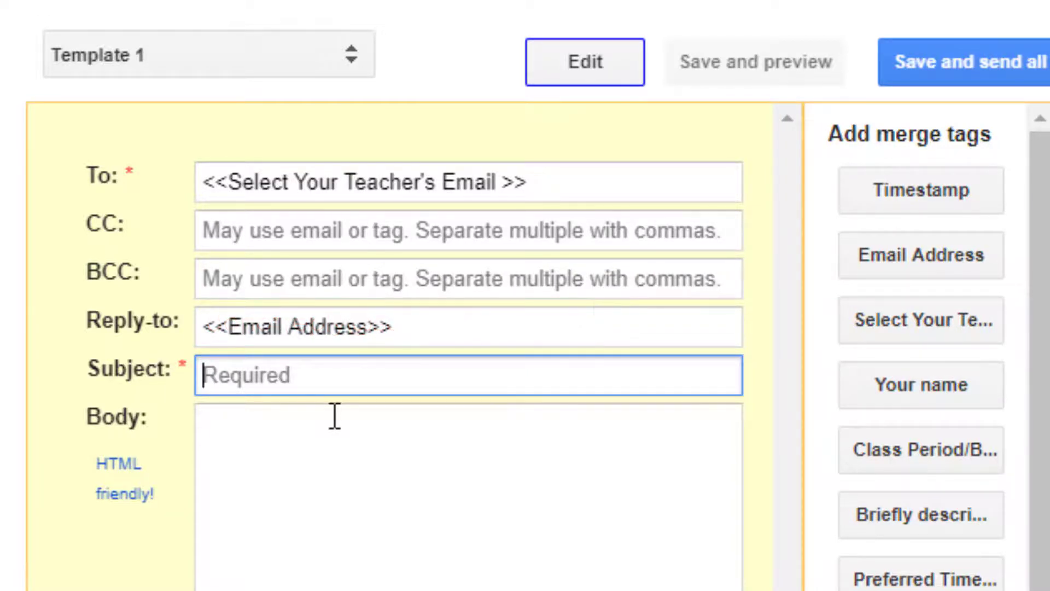
text(Office Hrs Appointment Request)
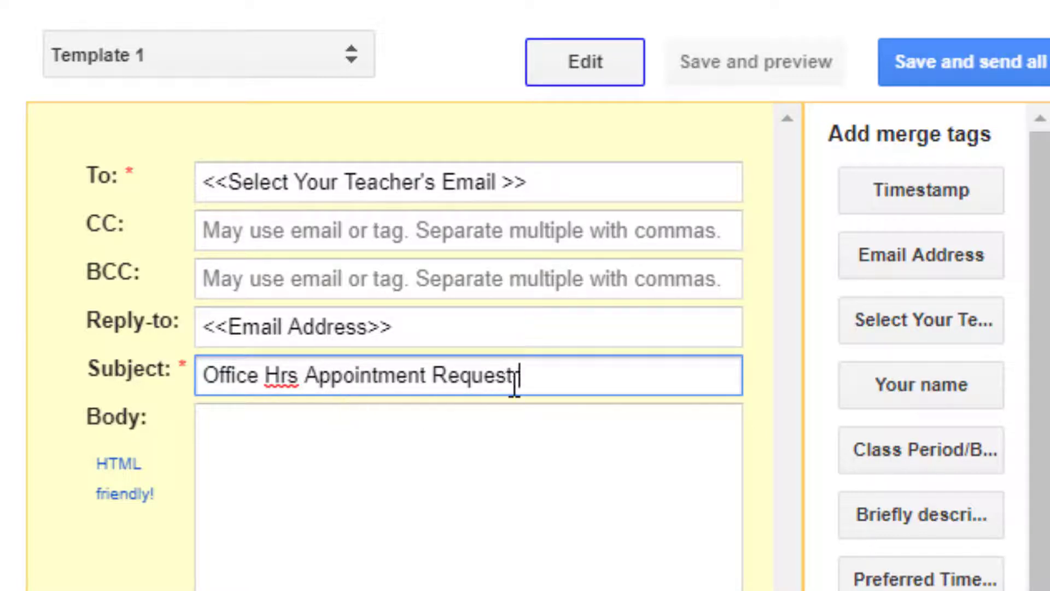
- Append the Your name tag to the subject and start the body with the name label and tag
click(961, 385)
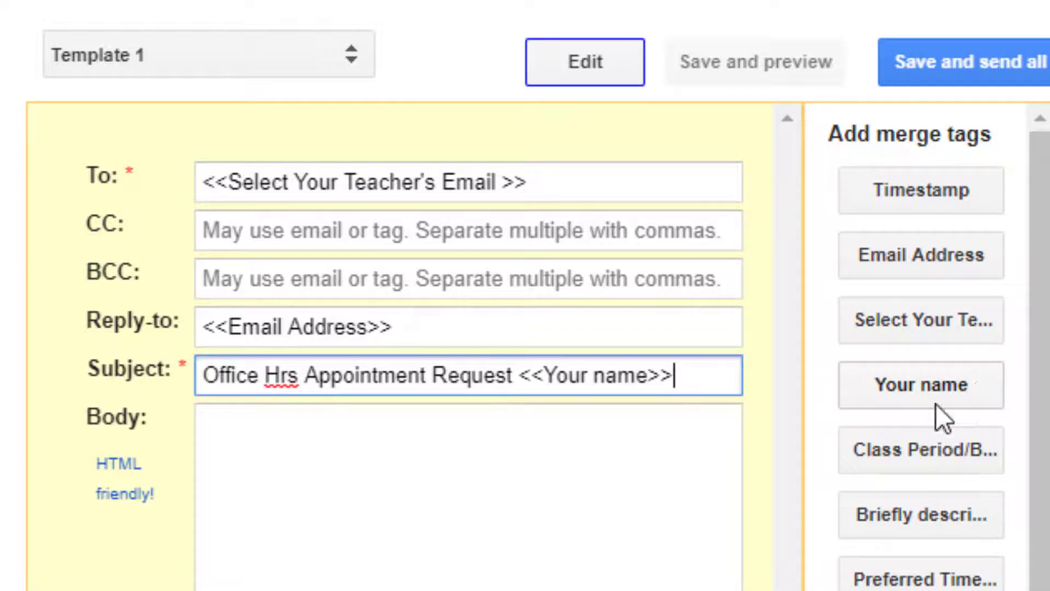
click(514, 490)
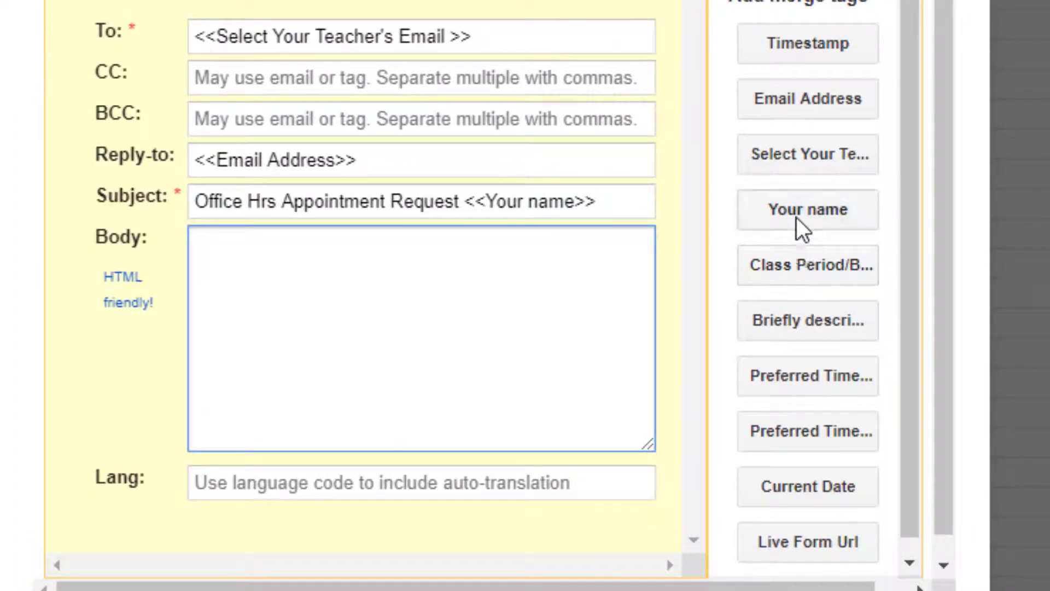
click(799, 223)
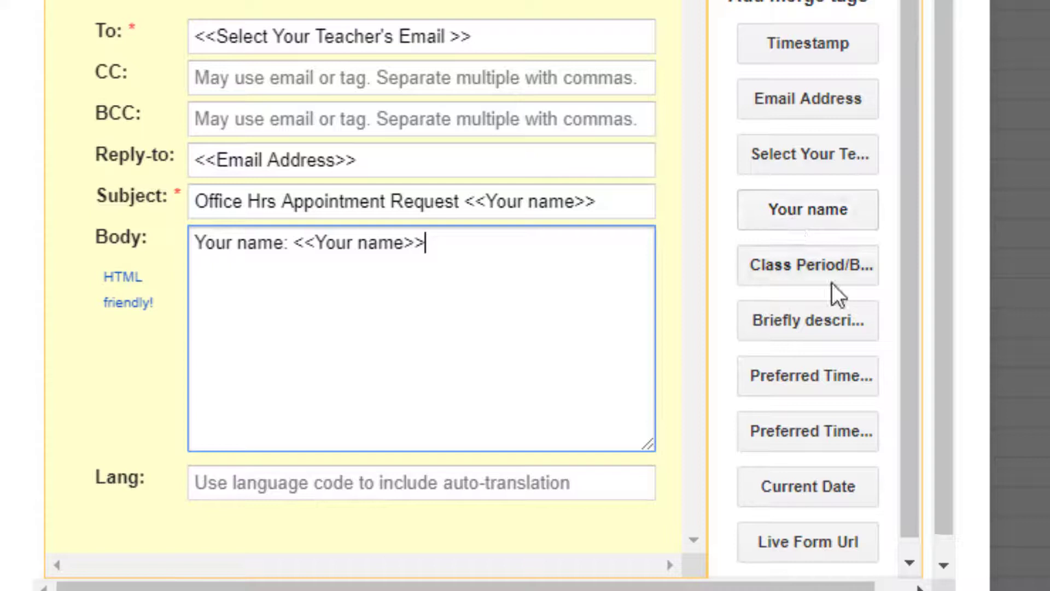
text( has requested )
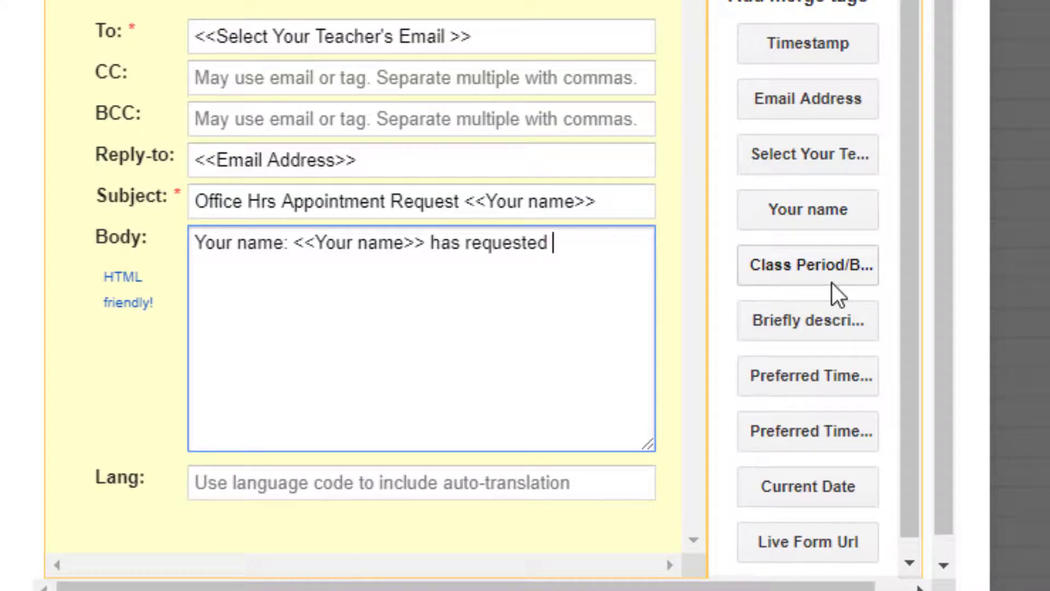
text(an office hours app)
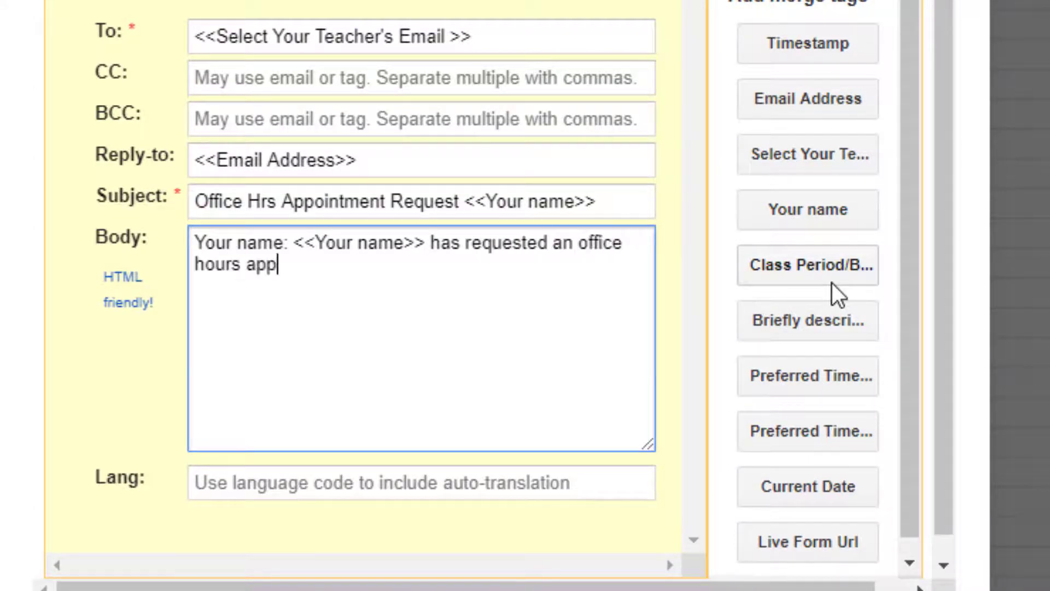
text(ointment)
key(Return)
key(Return)
- Add the 1st and 2nd choice preferred time tags and the help description tag on separate lines
click(806, 374)
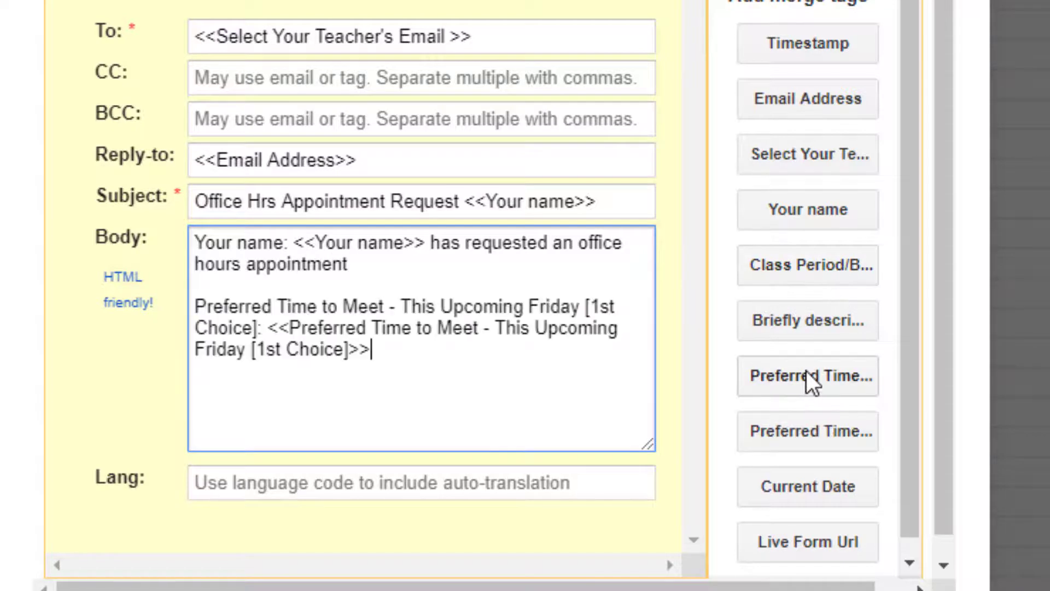
key(Return)
click(823, 427)
text(Preferred Time to Meet - This Upcoming Friday [2nd Choice]: <<Preferred Time to Meet - This Upcoming Friday [2nd Choice]>>)
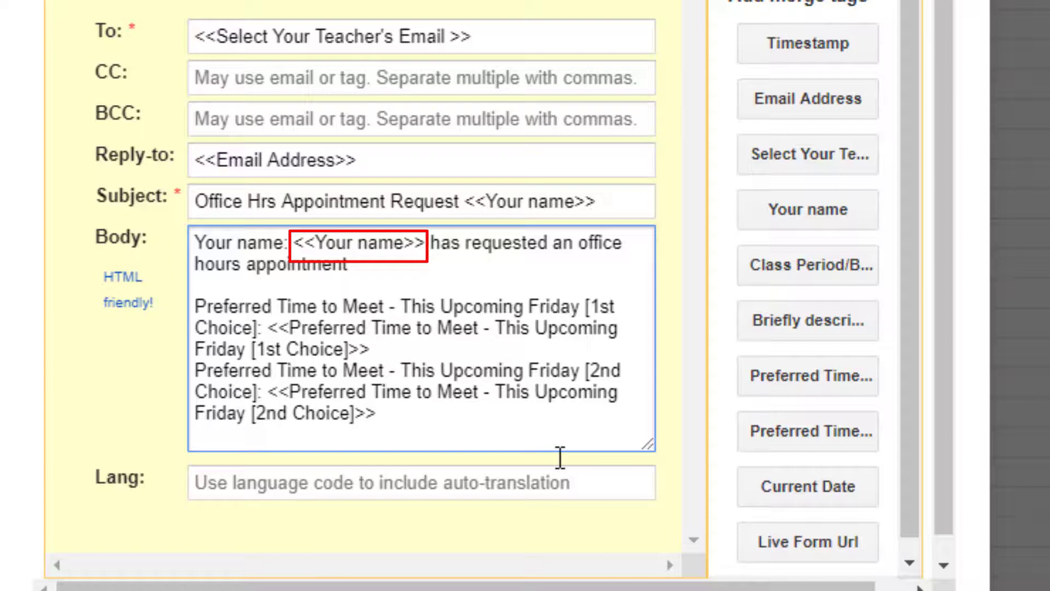
key(Return)
key(Return)
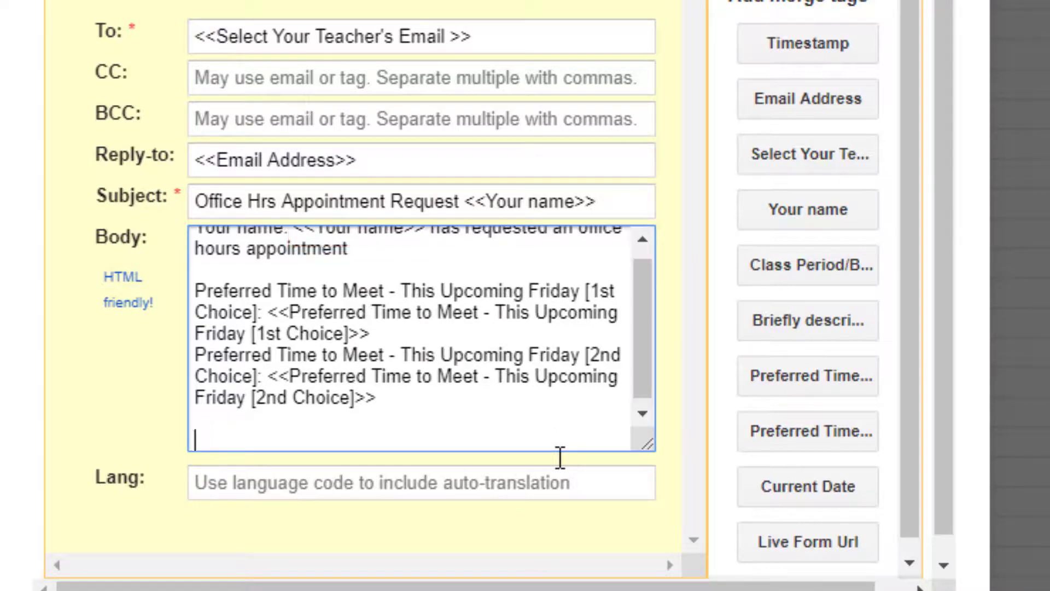
click(809, 320)
scroll(391, 355, down, 1)
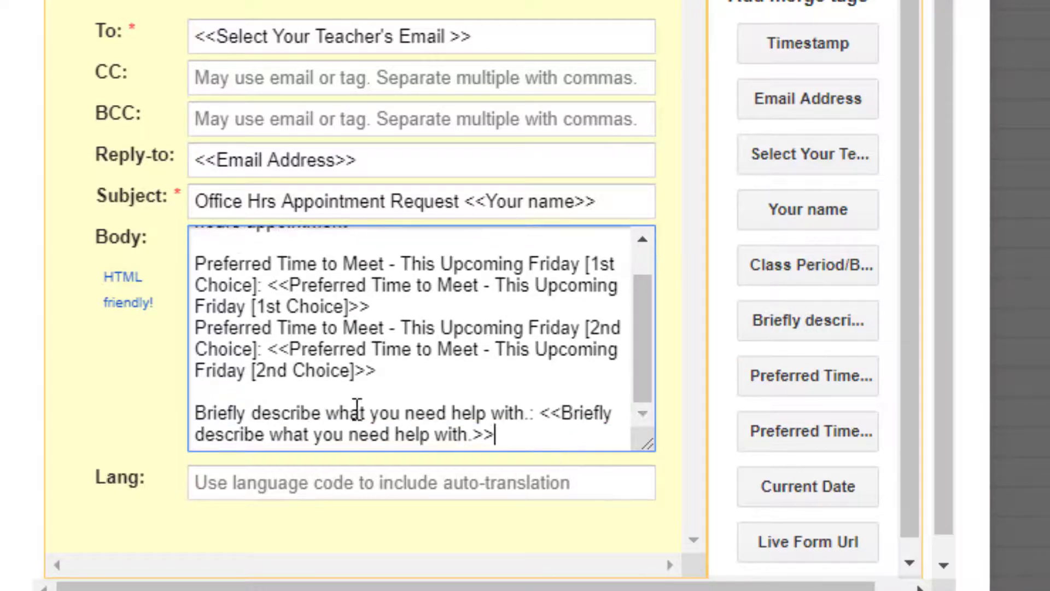
scroll(589, 393, up, 2)
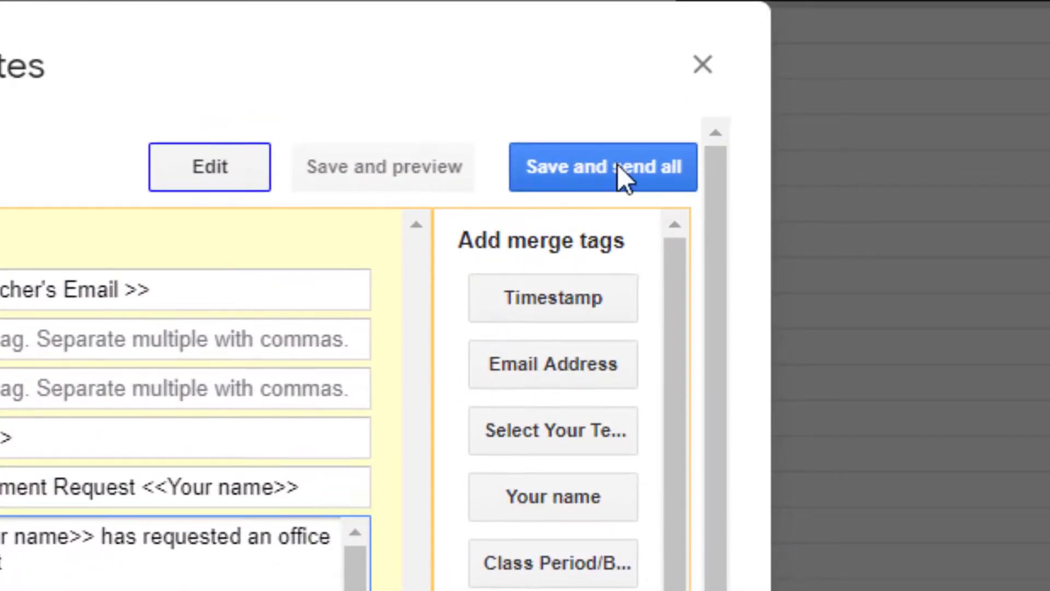
- Save Template 1 and preview the two merged emails for rows 2 and 3
click(657, 157)
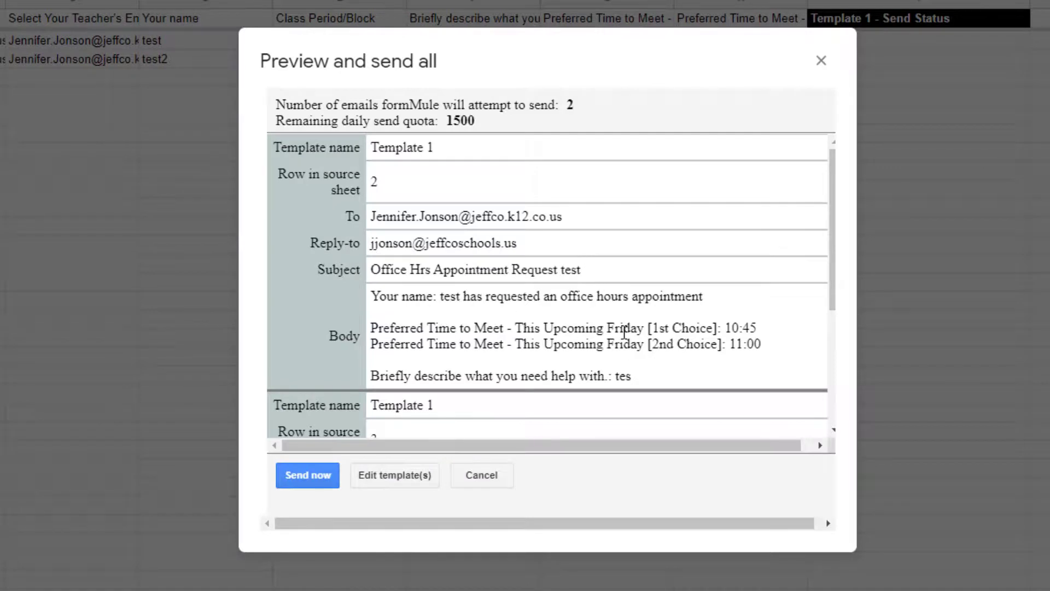
scroll(764, 258, down, 5)
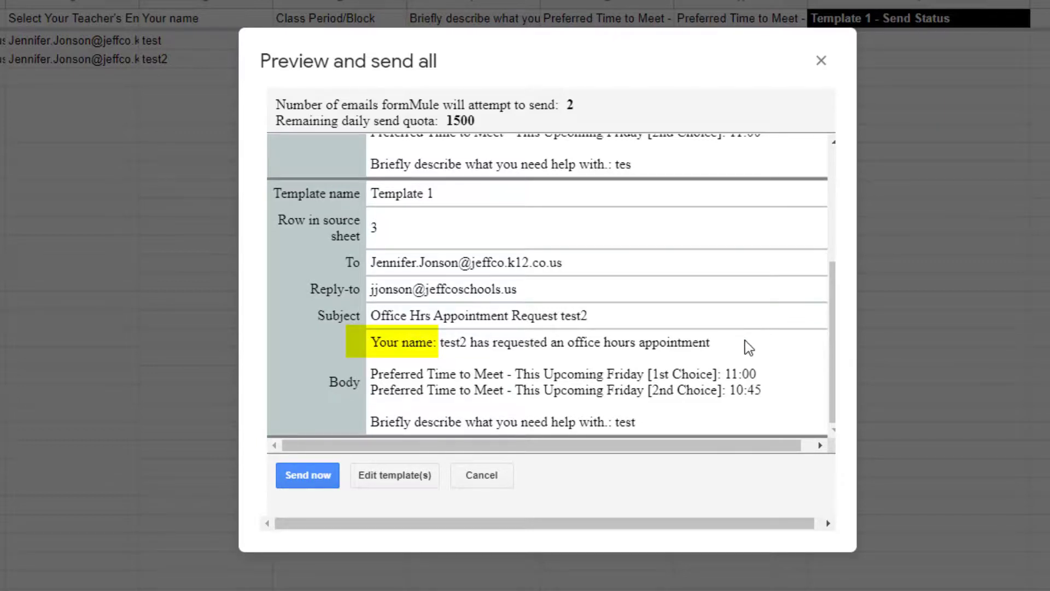
scroll(743, 355, up, 3)
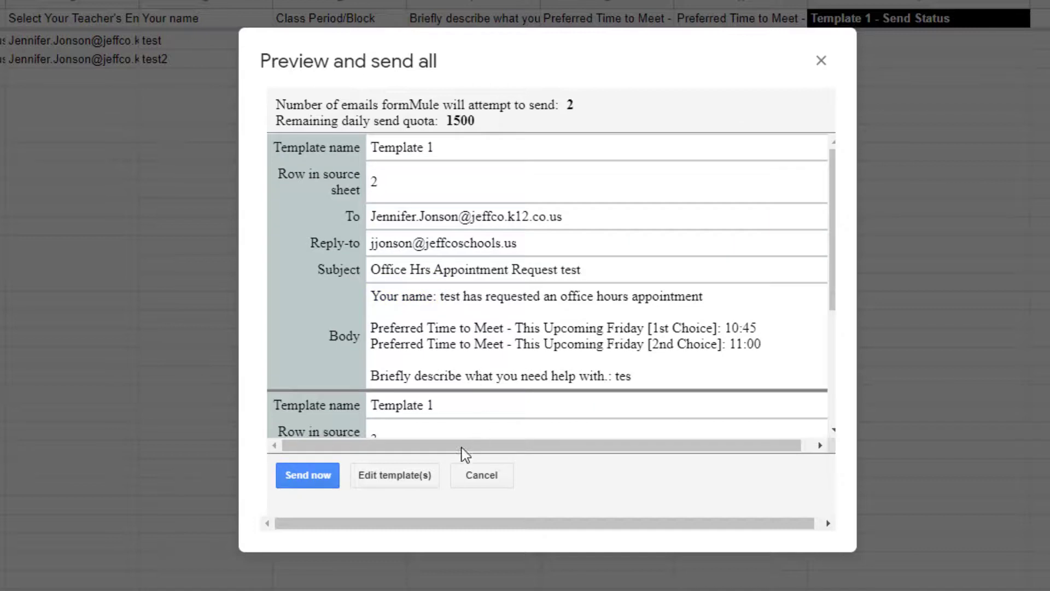
- Delete the 'Your name:' label and both 'This Upcoming Friday' choice wordings from the body
click(398, 475)
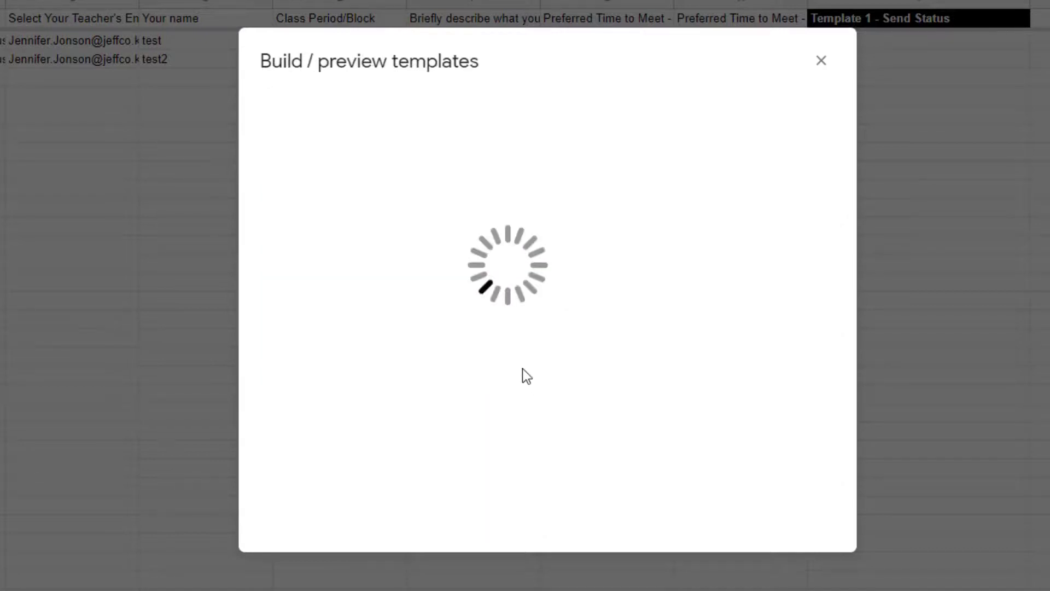
drag(420, 306, 334, 312)
key(BackSpace)
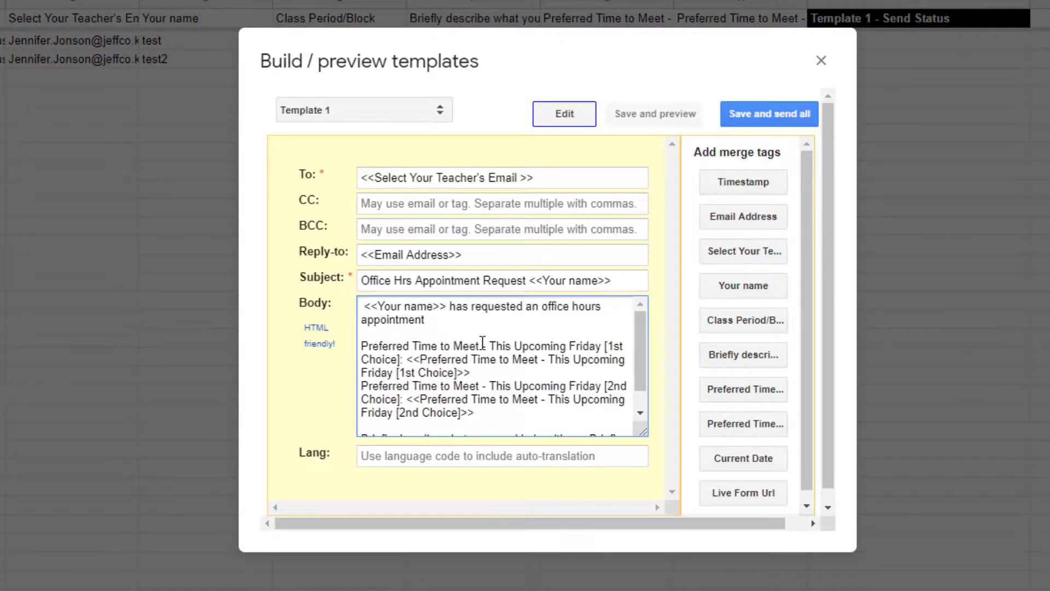
drag(484, 346, 403, 359)
key(BackSpace)
drag(490, 372, 404, 387)
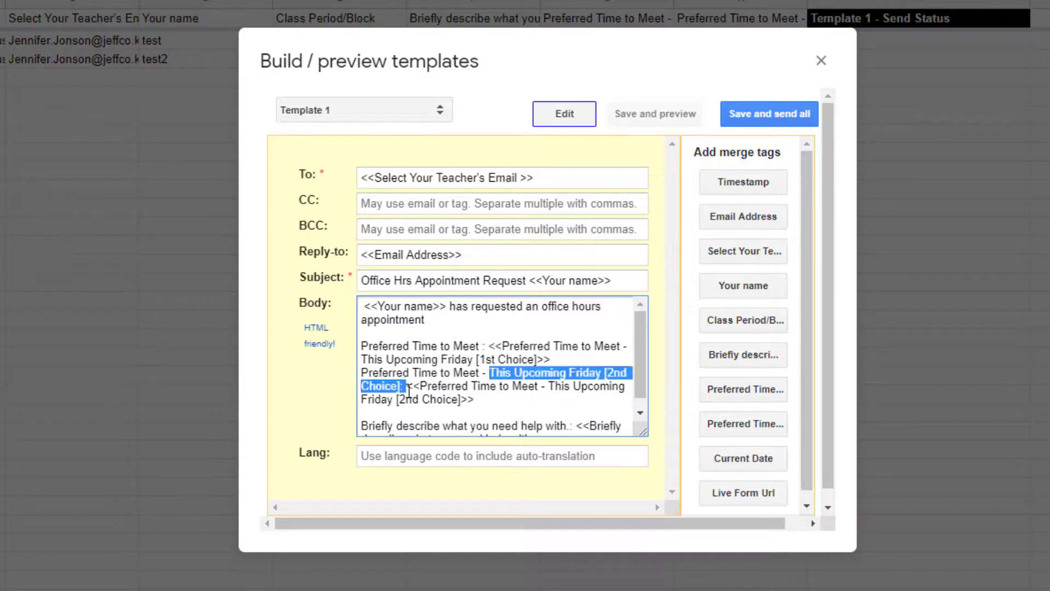
key(BackSpace)
- Save the edited template, re-preview, and send both merged emails now
click(778, 112)
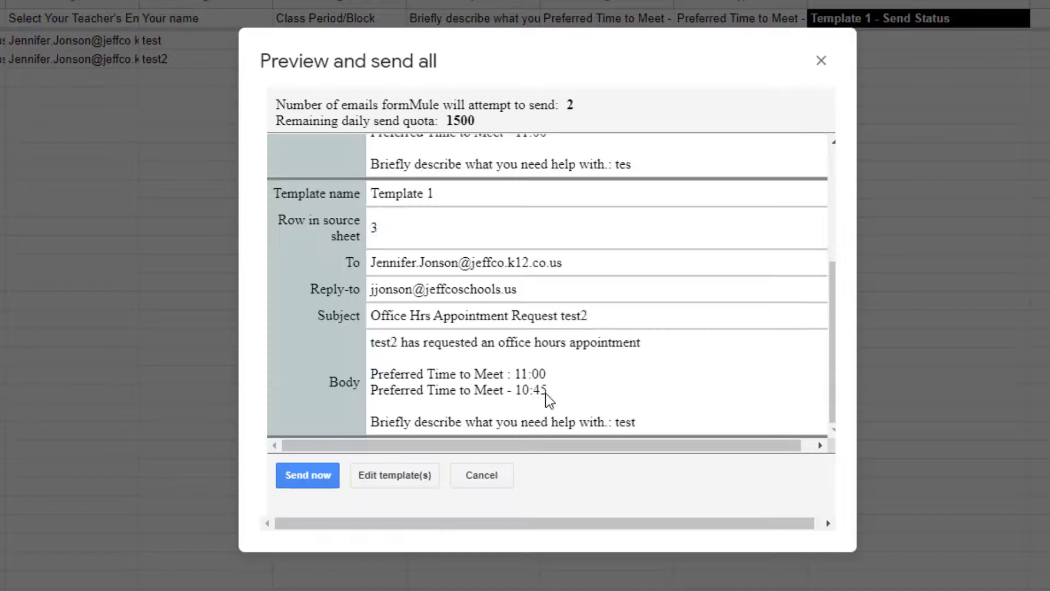
click(301, 479)
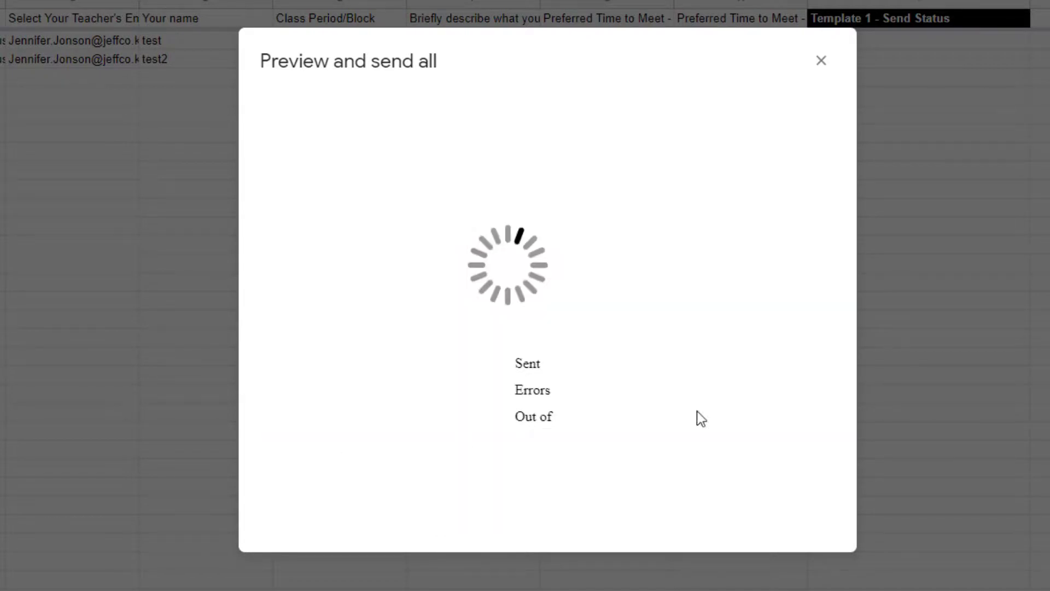